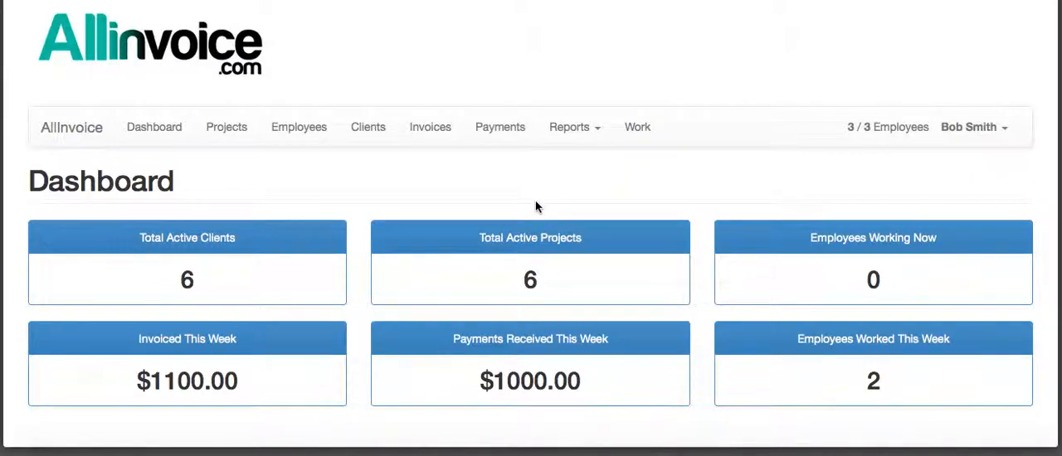
Open the form for creating a new client from the client list
{"action": "left_click", "coordinate": [372, 136]}
{"action": "scroll", "coordinate": [683, 172], "scroll_direction": "down", "scroll_amount": 3}
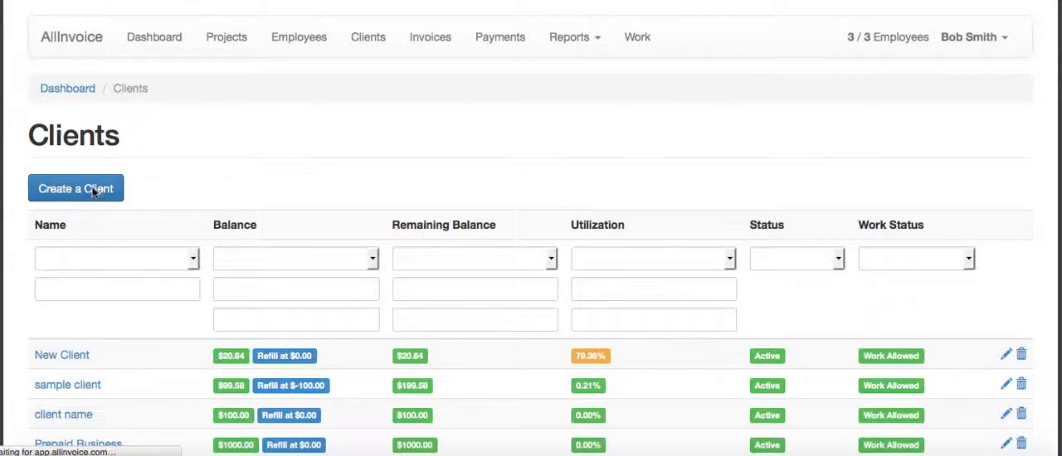
{"action": "left_click", "coordinate": [107, 189]}
Switch to TextEdit to review the client name and billing terms, and return to the client form
{"action": "left_click", "coordinate": [550, 454]}
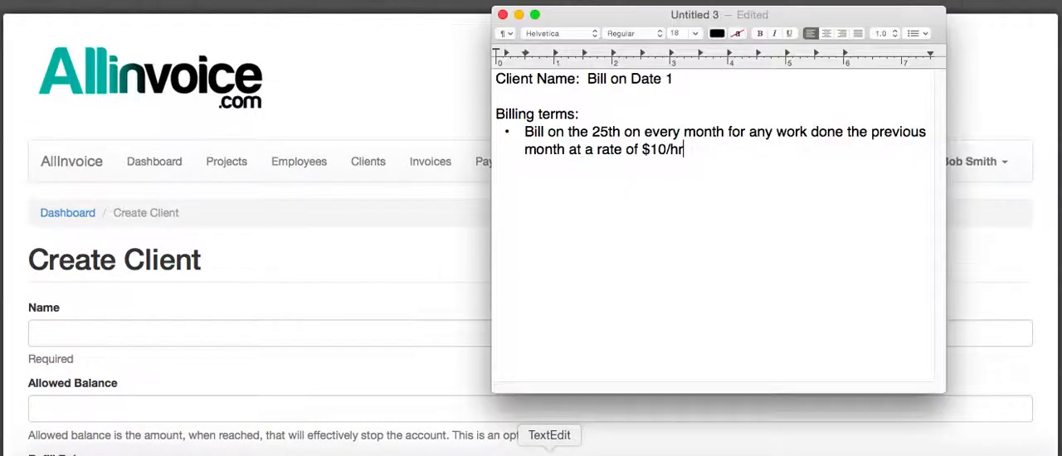
{"action": "left_click_drag", "start_coordinate": [792, 22], "coordinate": [794, 40]}
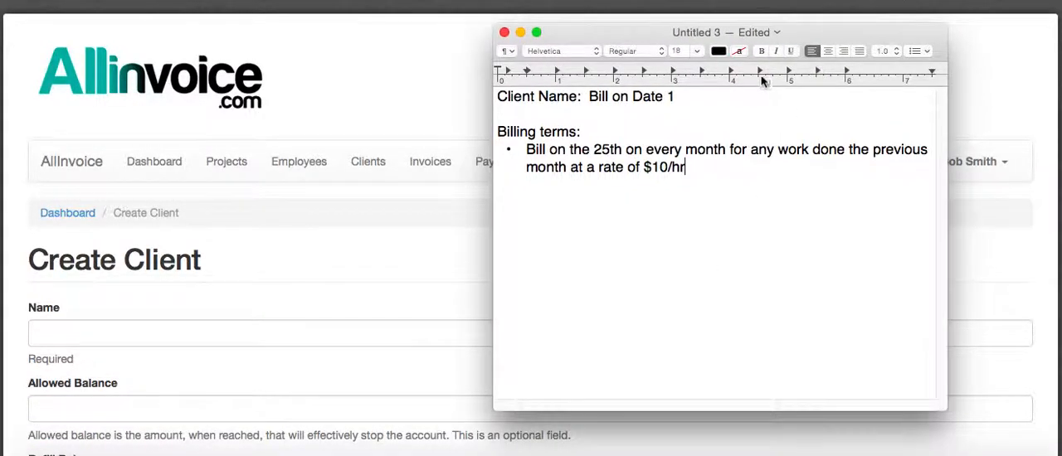
{"action": "left_click_drag", "start_coordinate": [589, 96], "coordinate": [679, 97]}
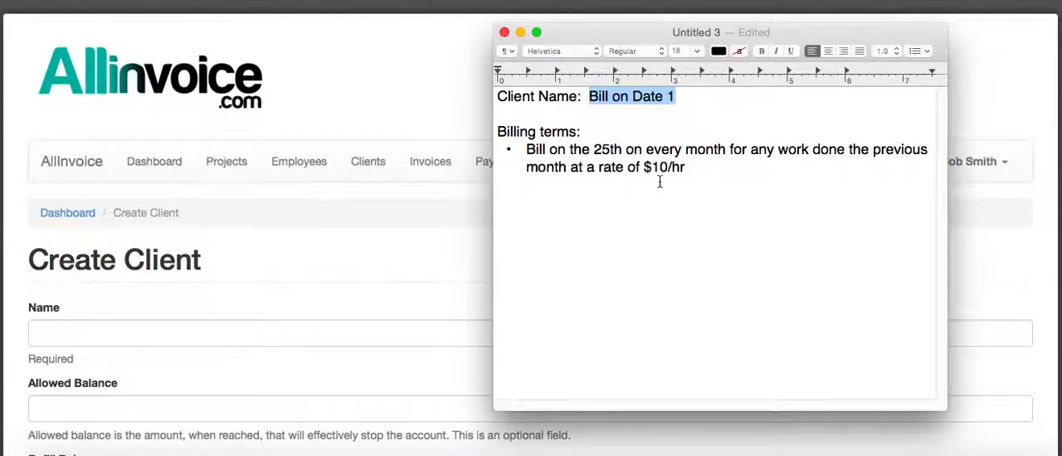
{"action": "left_click", "coordinate": [368, 229]}
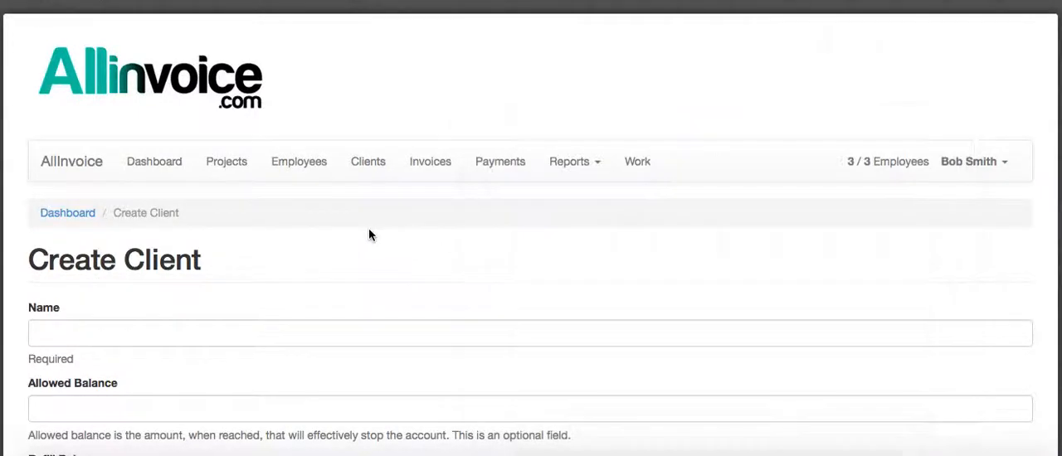
Name the client "Bill on Date 1" and set its allowed balance to -2000
{"action": "left_click", "coordinate": [211, 330]}
{"action": "type", "text": "Bill on Date 1"}
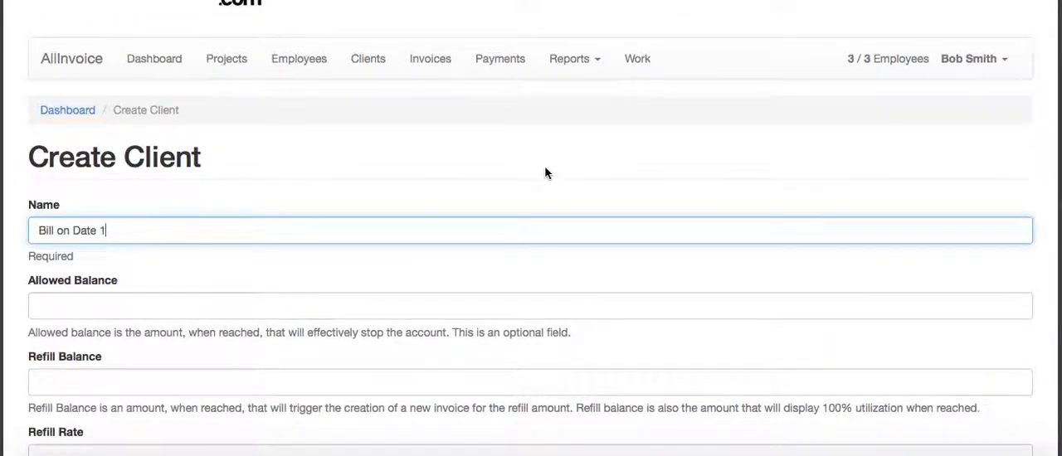
{"action": "left_click", "coordinate": [105, 306]}
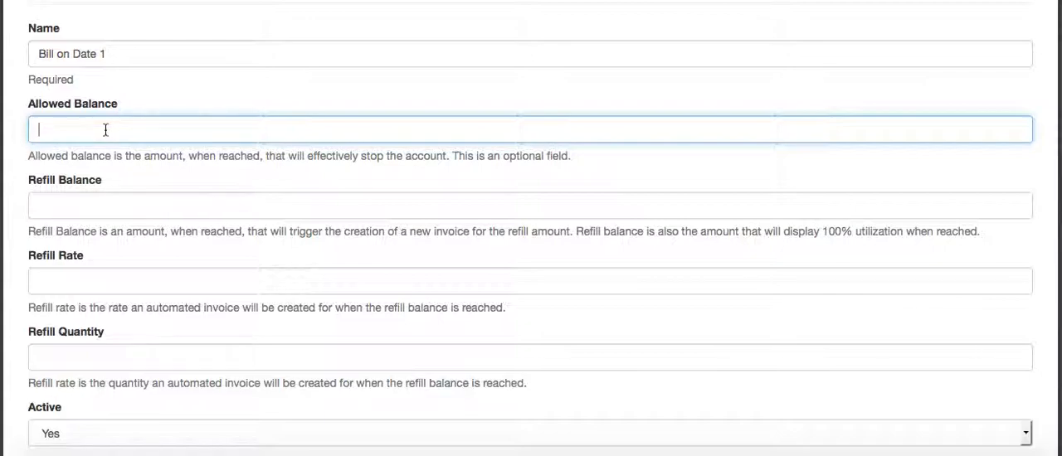
{"action": "type", "text": "-2000"}
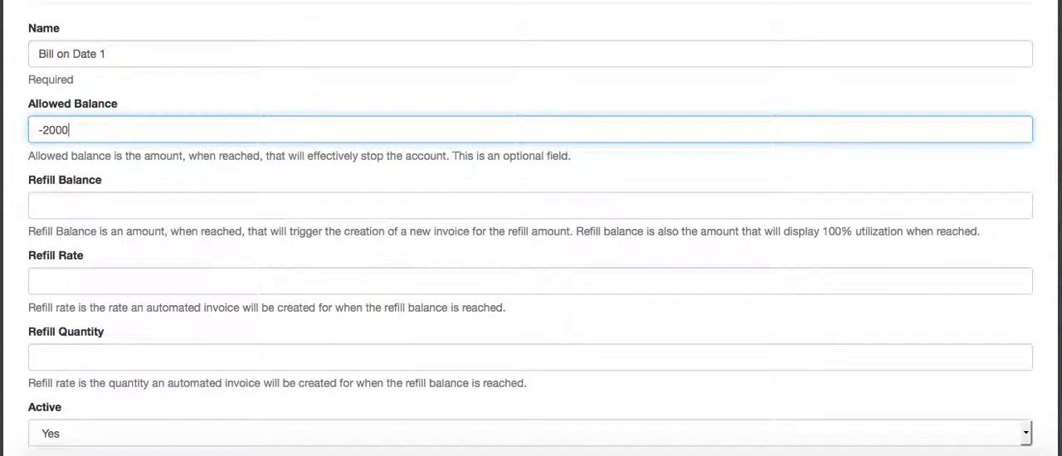
{"action": "left_click", "coordinate": [153, 105]}
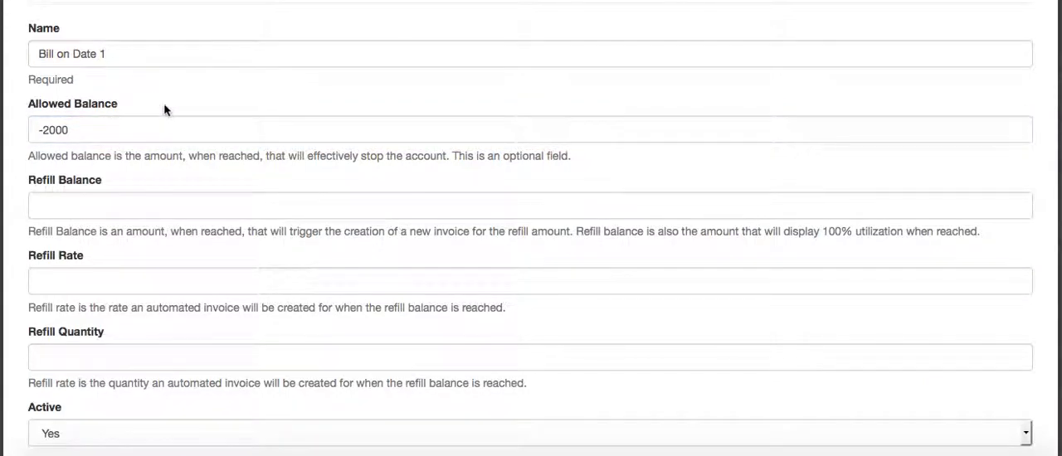
Add the note "bill on the 25th of every month" and submit the new client with the refill fields left blank
{"action": "scroll", "coordinate": [168, 107], "scroll_direction": "down", "scroll_amount": 1}
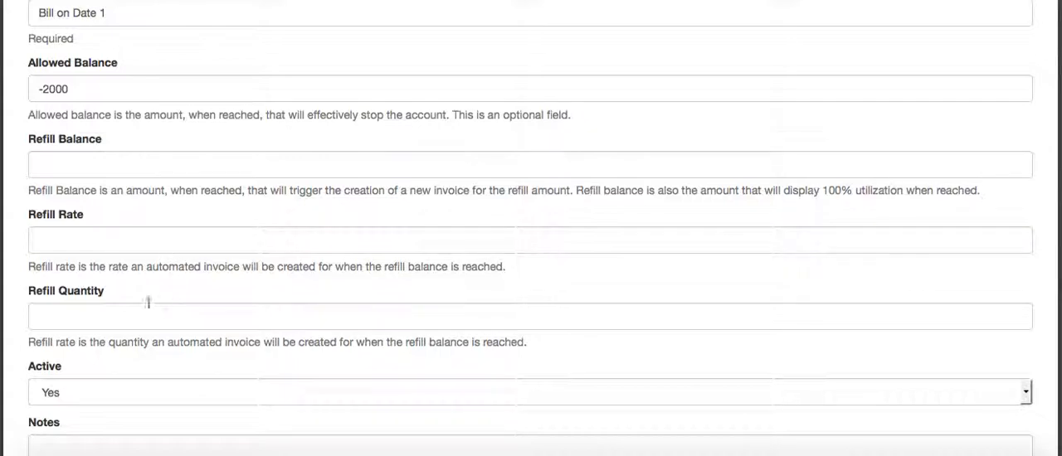
{"action": "scroll", "coordinate": [149, 236], "scroll_direction": "down", "scroll_amount": 1}
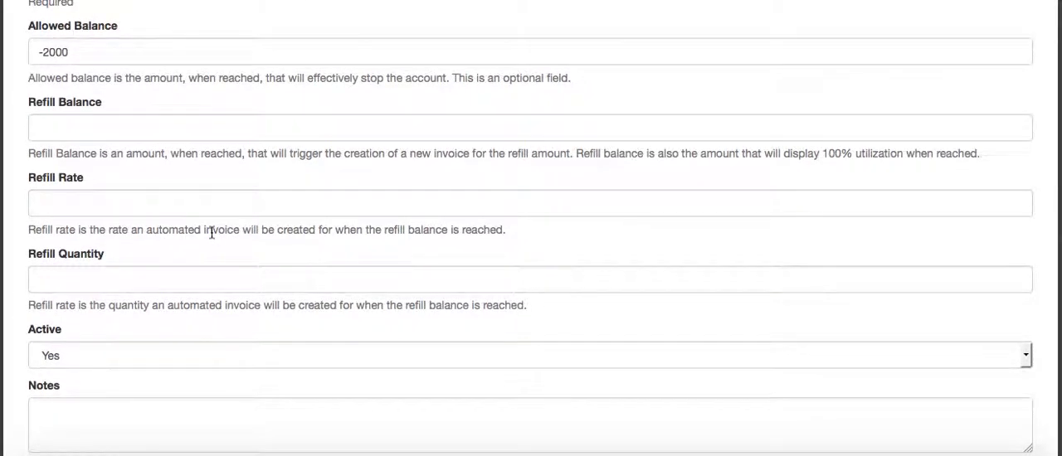
{"action": "scroll", "coordinate": [211, 234], "scroll_direction": "down", "scroll_amount": 1}
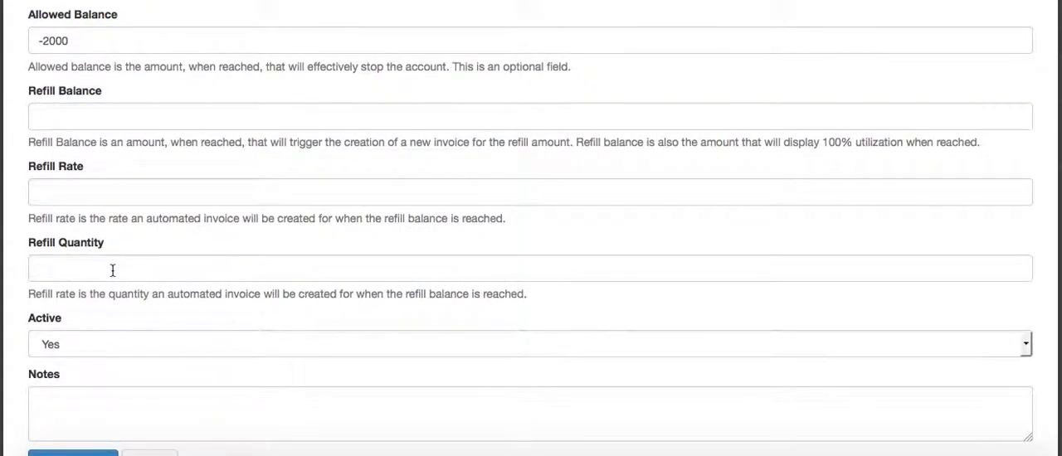
{"action": "scroll", "coordinate": [223, 282], "scroll_direction": "down", "scroll_amount": 2}
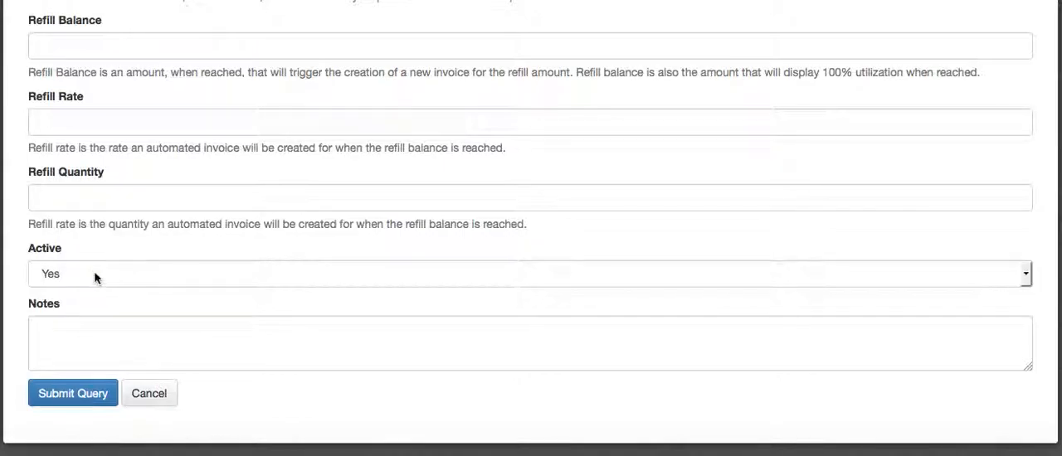
{"action": "left_click", "coordinate": [80, 332]}
{"action": "type", "text": "bill on the 25th"}
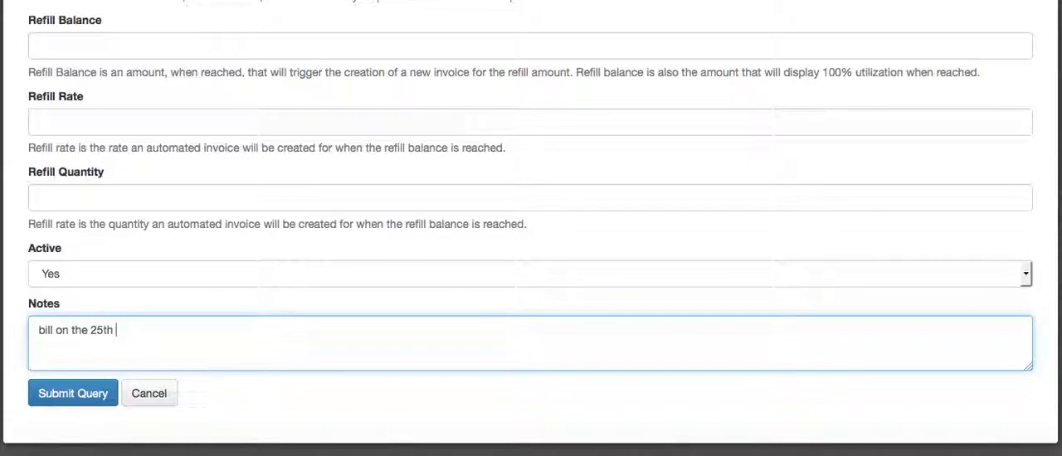
{"action": "type", "text": "of every month"}
{"action": "left_click", "coordinate": [80, 393]}
{"action": "scroll", "coordinate": [360, 263], "scroll_direction": "down", "scroll_amount": 3}
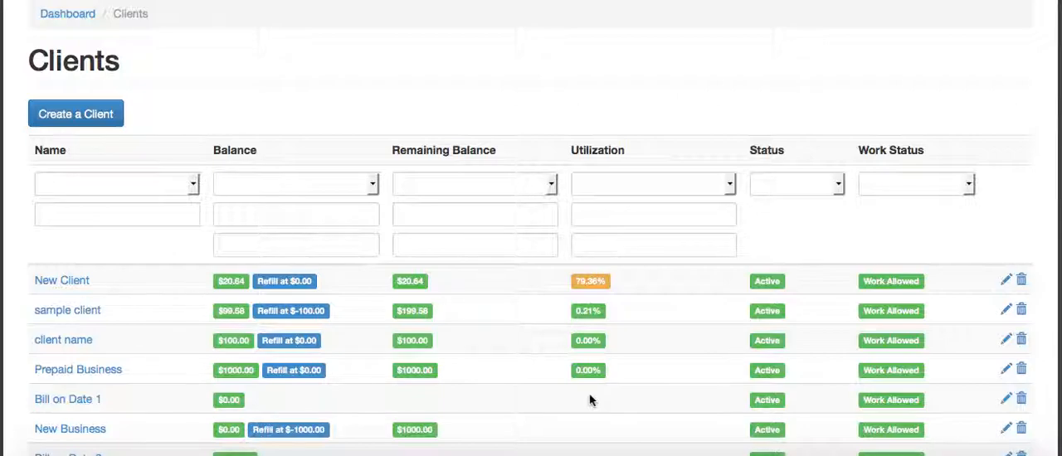
Open the form for creating a new project from the project list
{"action": "scroll", "coordinate": [249, 378], "scroll_direction": "up", "scroll_amount": 4}
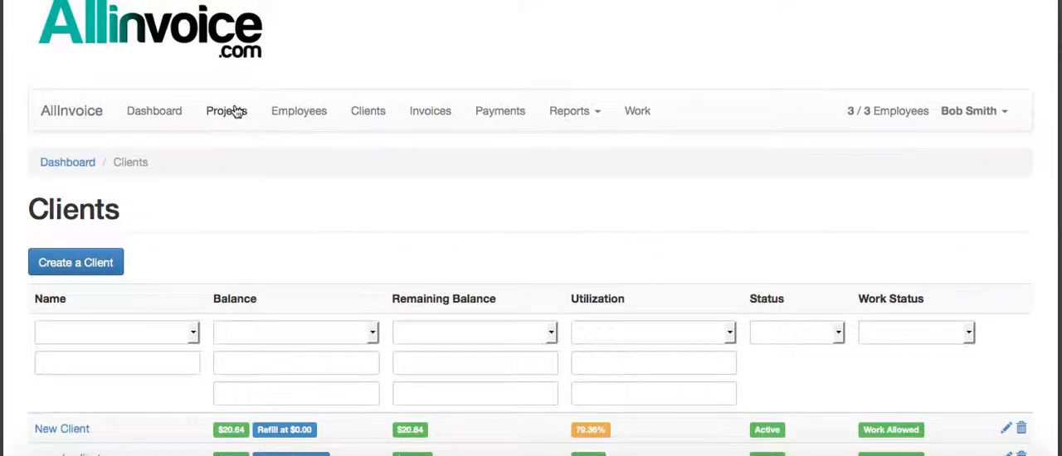
{"action": "left_click", "coordinate": [236, 111]}
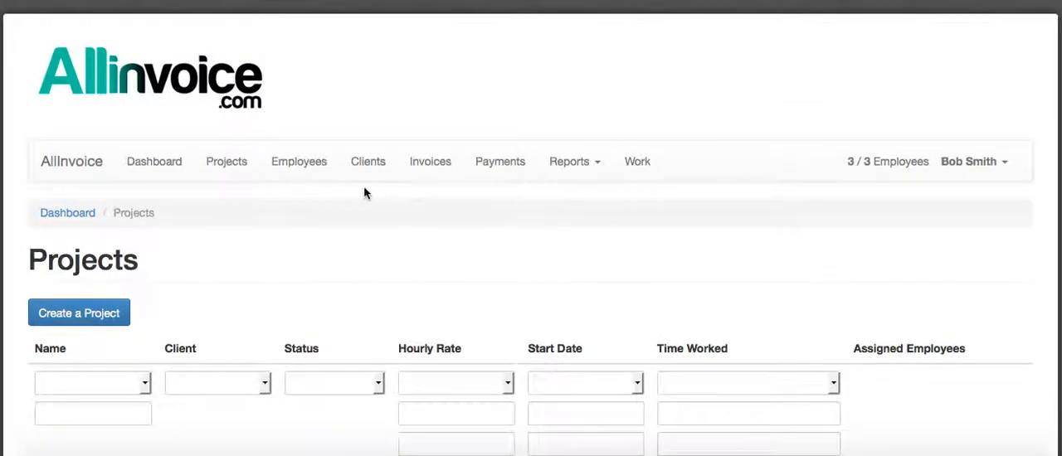
{"action": "scroll", "coordinate": [244, 161], "scroll_direction": "down", "scroll_amount": 3}
{"action": "left_click", "coordinate": [112, 218]}
{"action": "scroll", "coordinate": [337, 173], "scroll_direction": "down", "scroll_amount": 3}
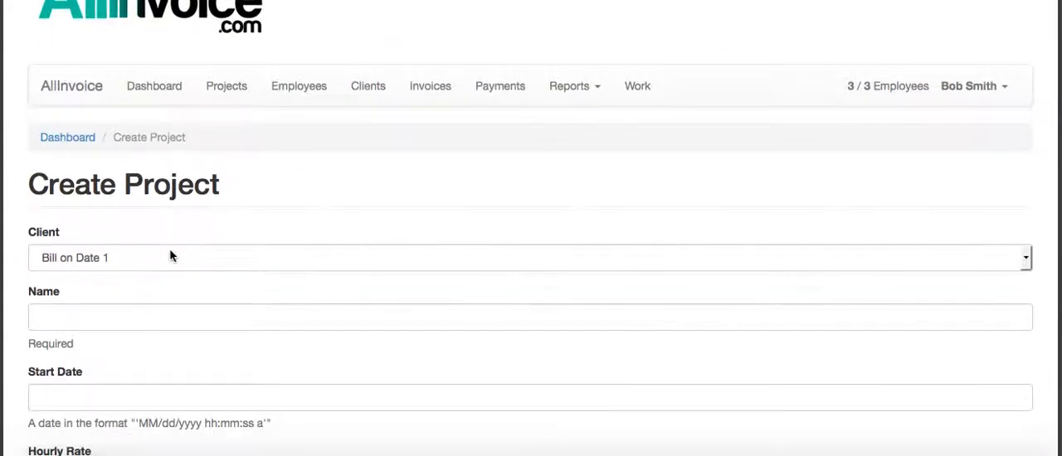
Name the project "bill on date 1 project" and set its start date to November 25, 2014
{"action": "left_click", "coordinate": [77, 307]}
{"action": "type", "text": "bill"}
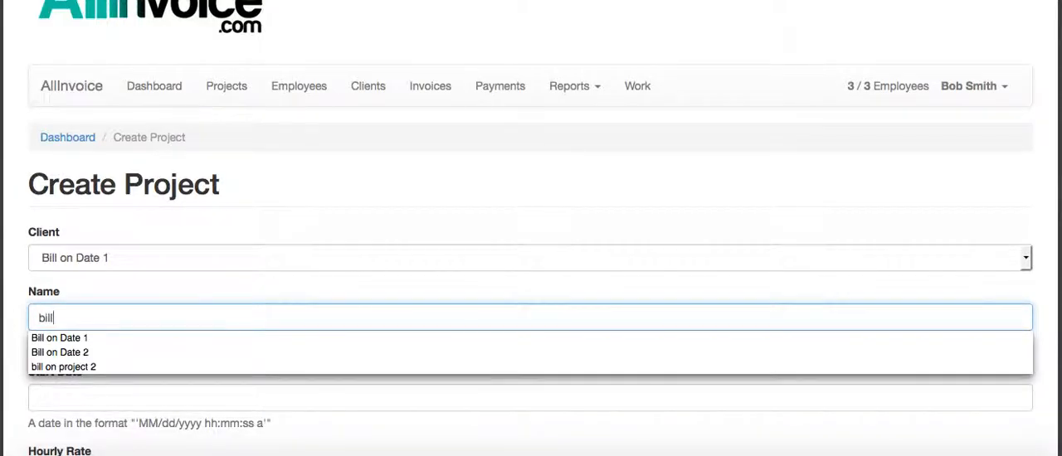
{"action": "type", "text": " on date "}
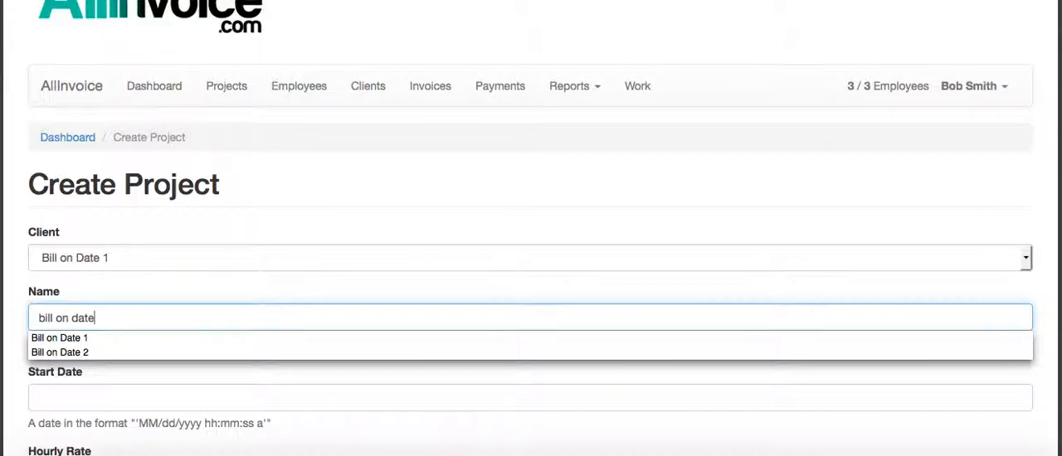
{"action": "type", "text": "1 project"}
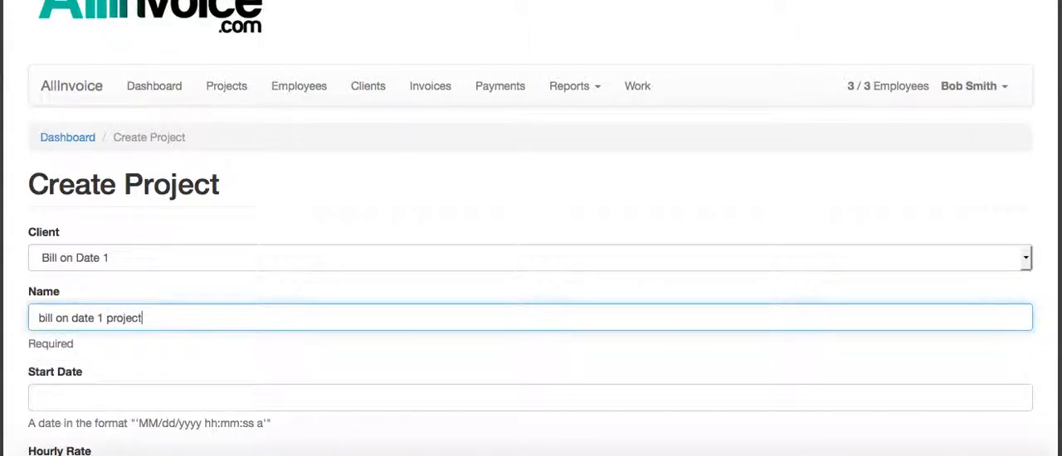
{"action": "scroll", "coordinate": [82, 296], "scroll_direction": "down", "scroll_amount": 5}
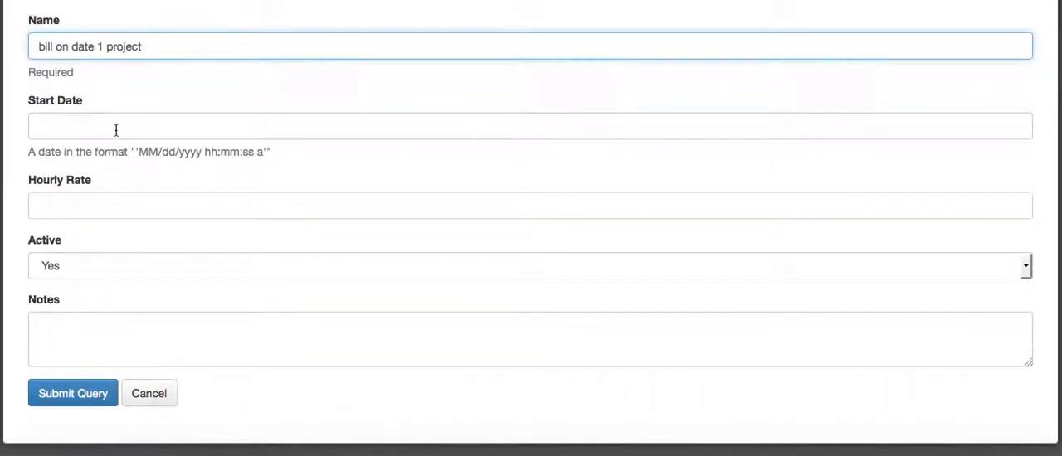
{"action": "left_click", "coordinate": [116, 130]}
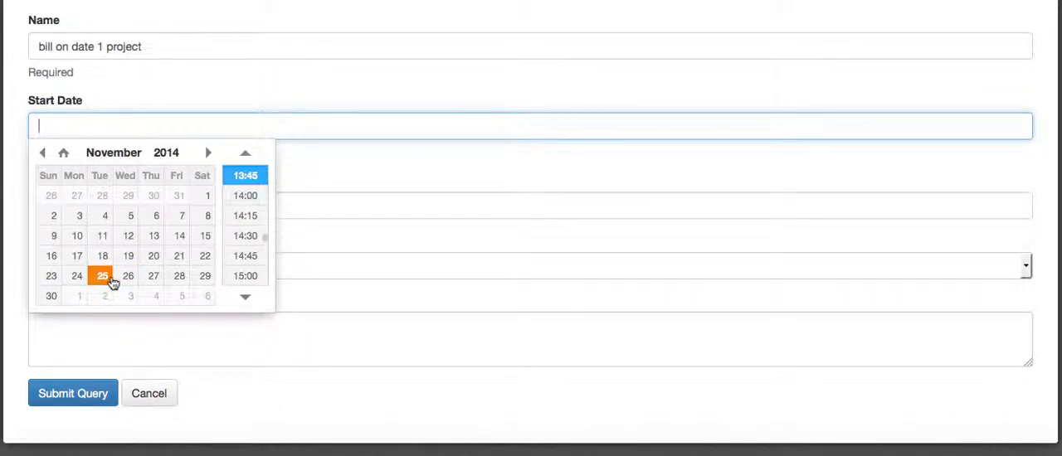
{"action": "left_click", "coordinate": [102, 277]}
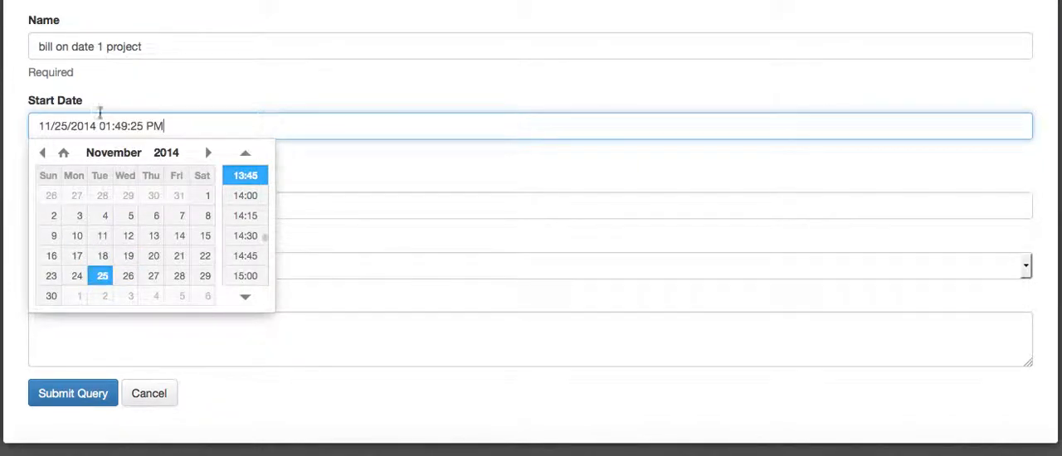
Set the project's hourly rate to 10 and submit the new project
{"action": "left_click", "coordinate": [87, 205]}
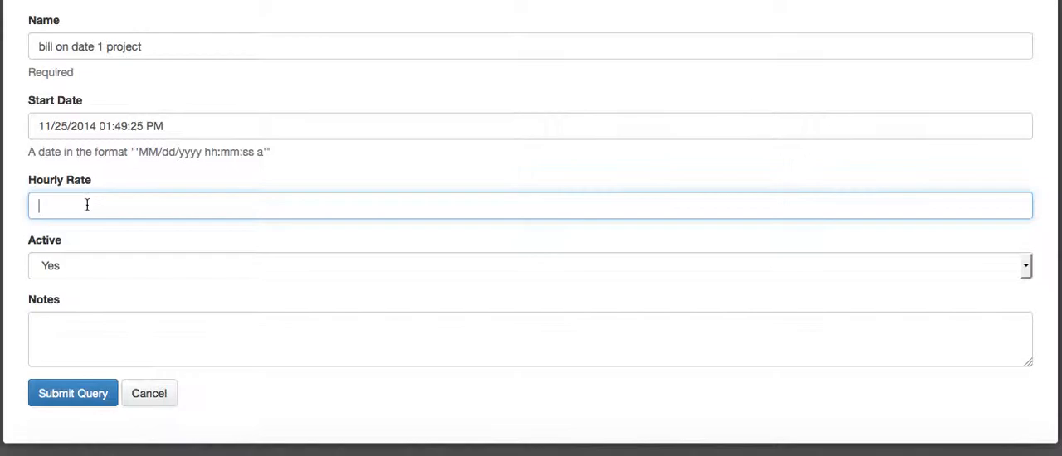
{"action": "type", "text": "10"}
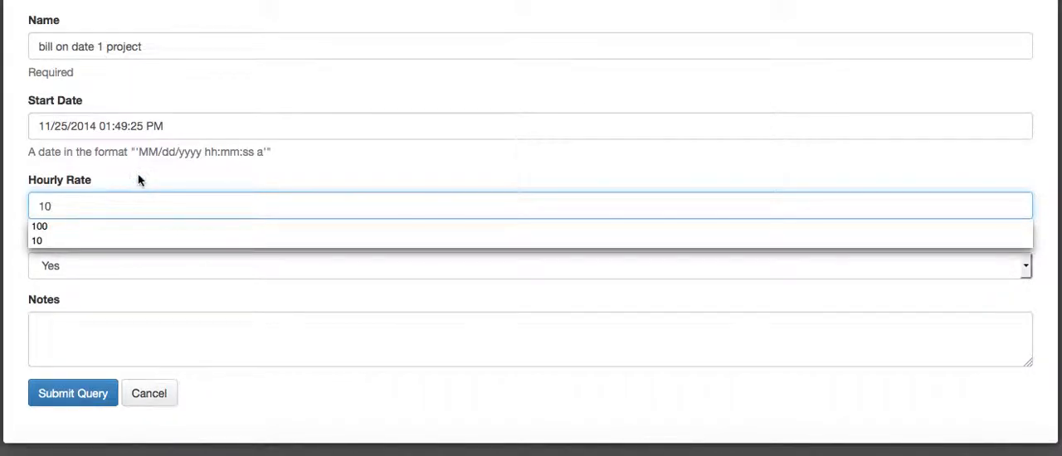
{"action": "left_click", "coordinate": [138, 179]}
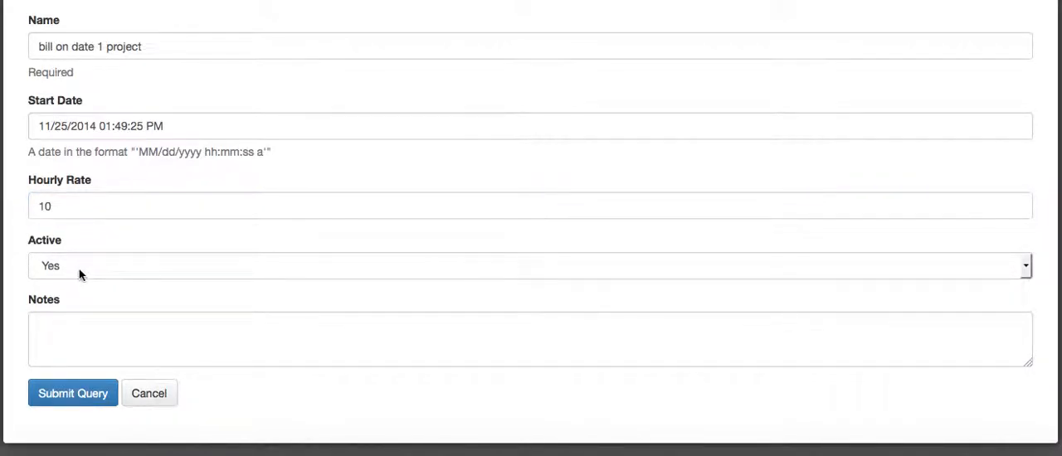
{"action": "left_click", "coordinate": [63, 396]}
{"action": "scroll", "coordinate": [332, 236], "scroll_direction": "down", "scroll_amount": 5}
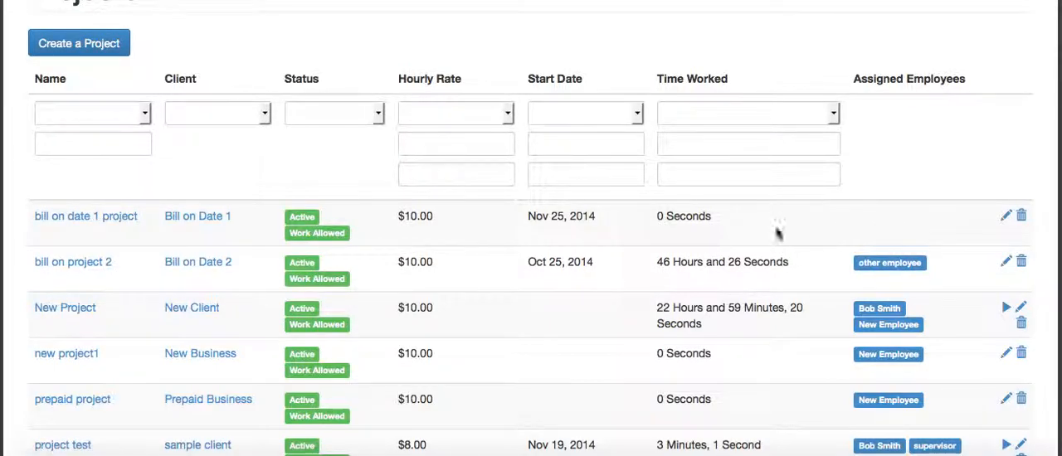
Open the bill on date 1 project and assign "other employee" to it
{"action": "left_click", "coordinate": [80, 217]}
{"action": "scroll", "coordinate": [357, 212], "scroll_direction": "down", "scroll_amount": 3}
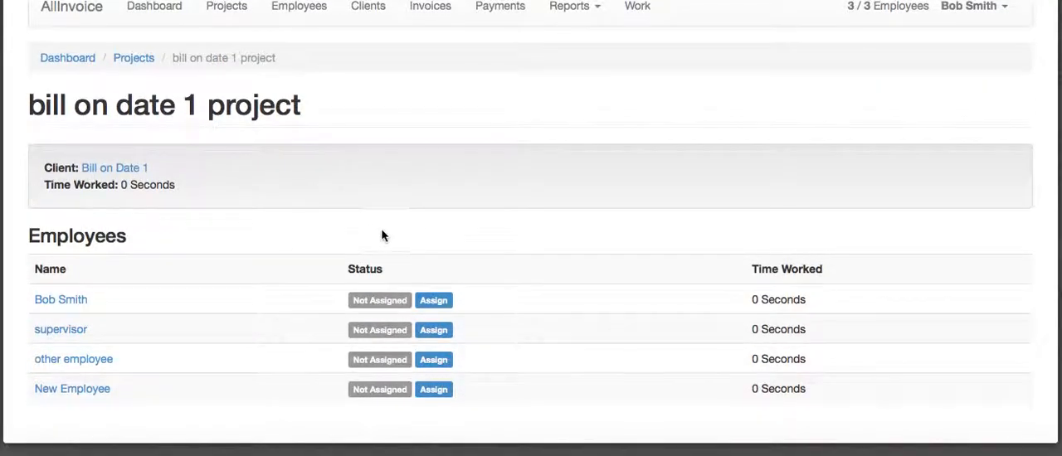
{"action": "left_click", "coordinate": [438, 362]}
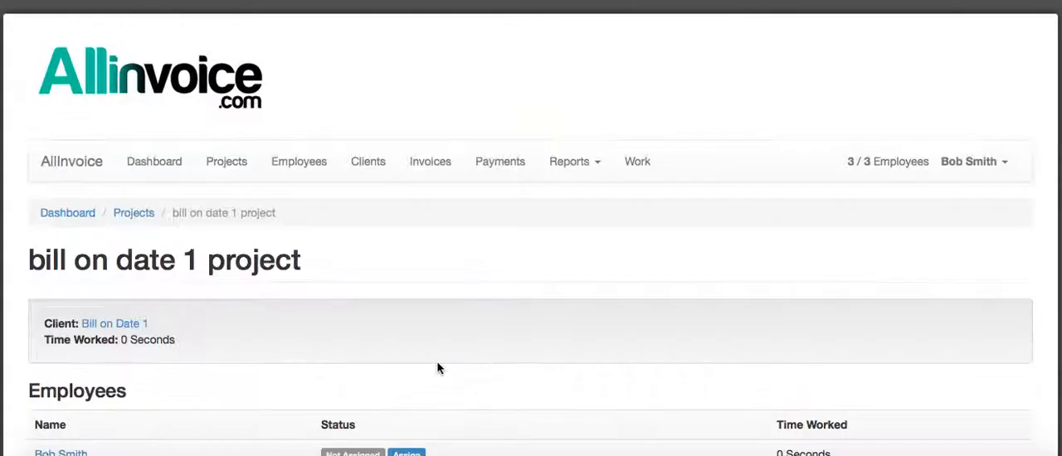
{"action": "scroll", "coordinate": [503, 332], "scroll_direction": "down", "scroll_amount": 3}
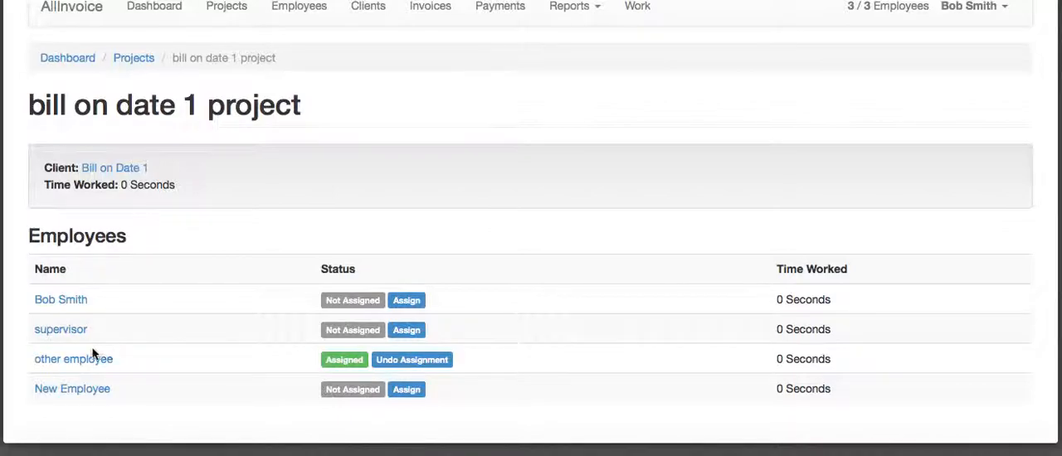
Return to the client list and open the client "Bill on Date 2"
{"action": "scroll", "coordinate": [249, 365], "scroll_direction": "up", "scroll_amount": 1}
{"action": "scroll", "coordinate": [251, 365], "scroll_direction": "up", "scroll_amount": 3}
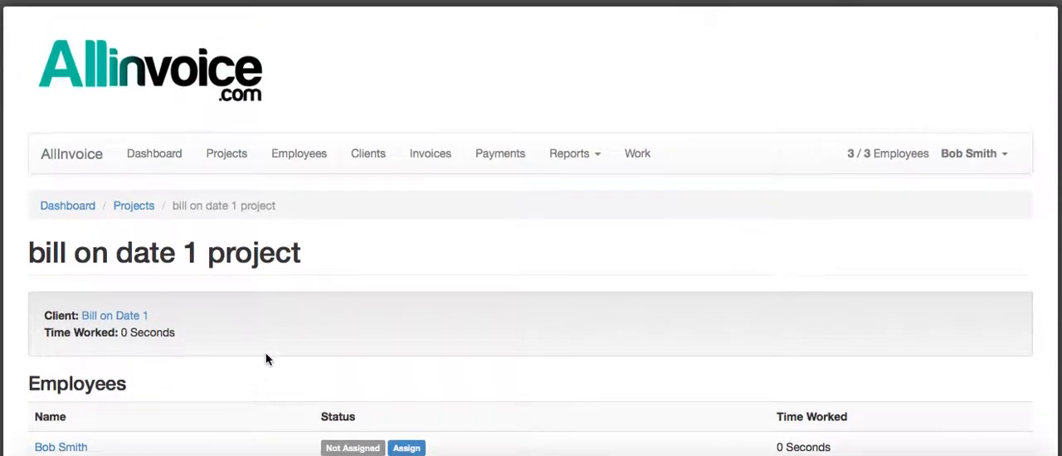
{"action": "left_click", "coordinate": [373, 156]}
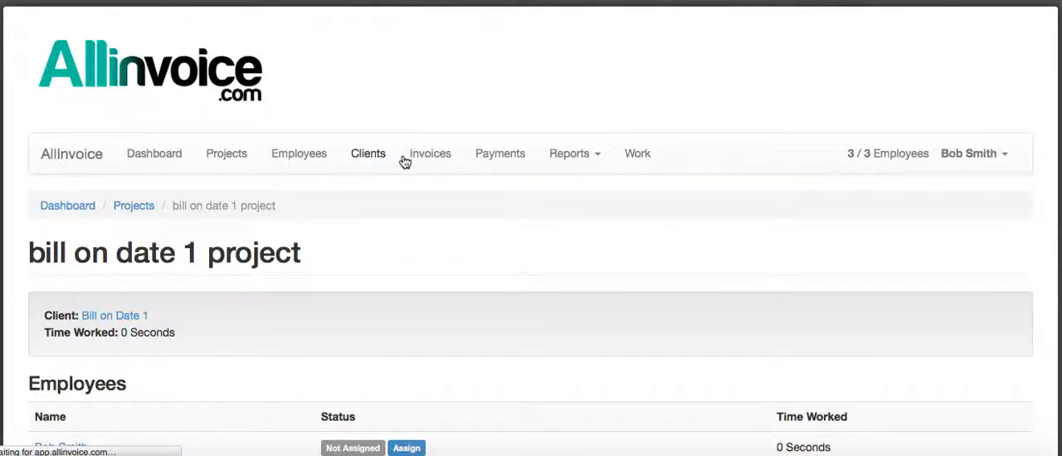
{"action": "scroll", "coordinate": [398, 178], "scroll_direction": "down", "scroll_amount": 4}
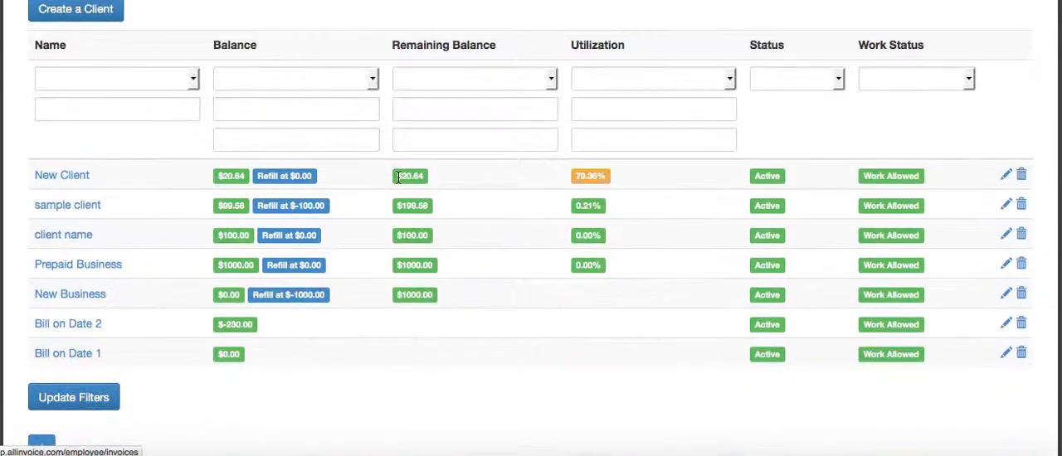
{"action": "left_click", "coordinate": [66, 327]}
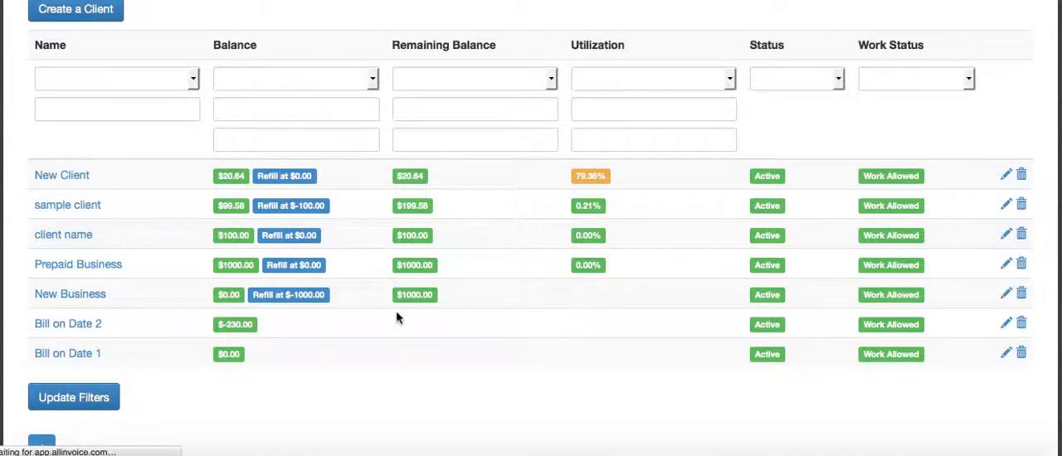
Review the work session transactions of the client Bill on Date 2
{"action": "scroll", "coordinate": [394, 311], "scroll_direction": "down", "scroll_amount": 1}
{"action": "left_click", "coordinate": [396, 286]}
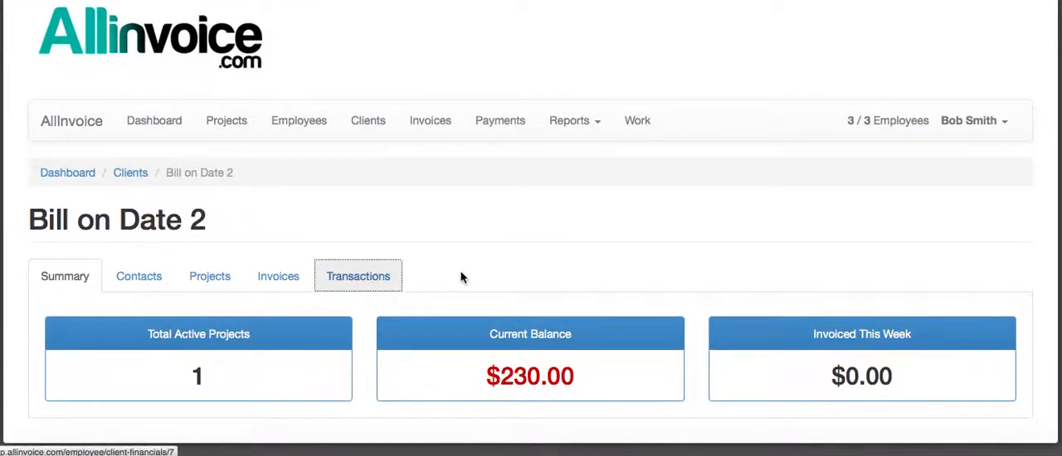
{"action": "scroll", "coordinate": [528, 249], "scroll_direction": "down", "scroll_amount": 4}
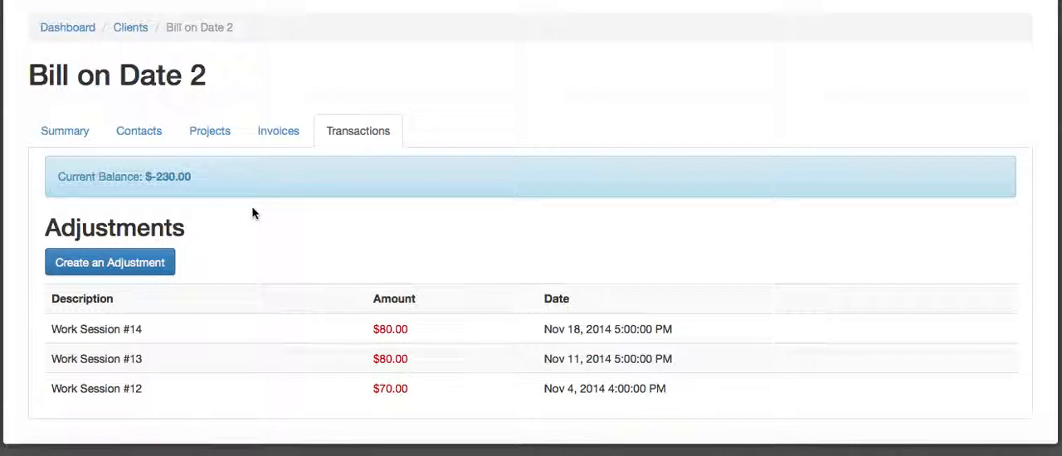
Create a new invoice for the client Bill on Date 2, keeping the suggested invoice number
{"action": "scroll", "coordinate": [252, 208], "scroll_direction": "up", "scroll_amount": 1}
{"action": "scroll", "coordinate": [328, 241], "scroll_direction": "up", "scroll_amount": 3}
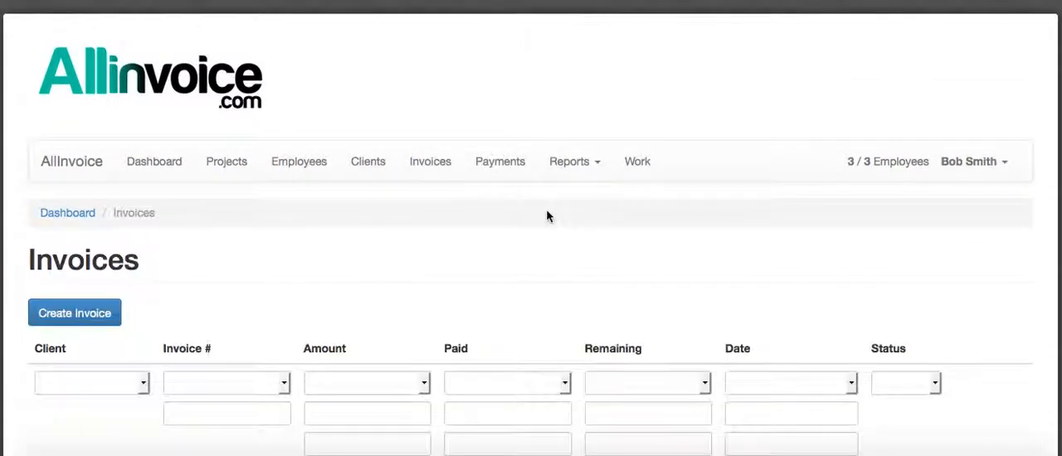
{"action": "scroll", "coordinate": [546, 209], "scroll_direction": "down", "scroll_amount": 4}
{"action": "left_click", "coordinate": [72, 121]}
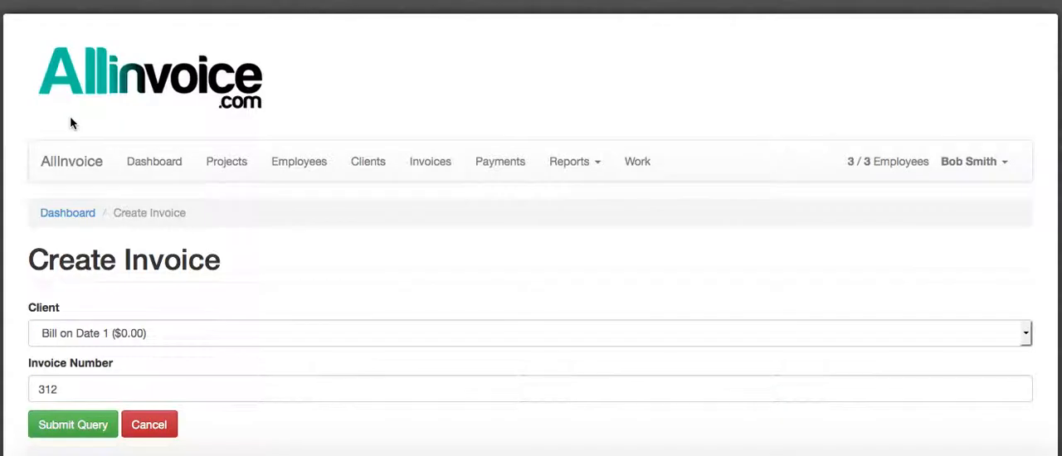
{"action": "scroll", "coordinate": [335, 210], "scroll_direction": "down", "scroll_amount": 1}
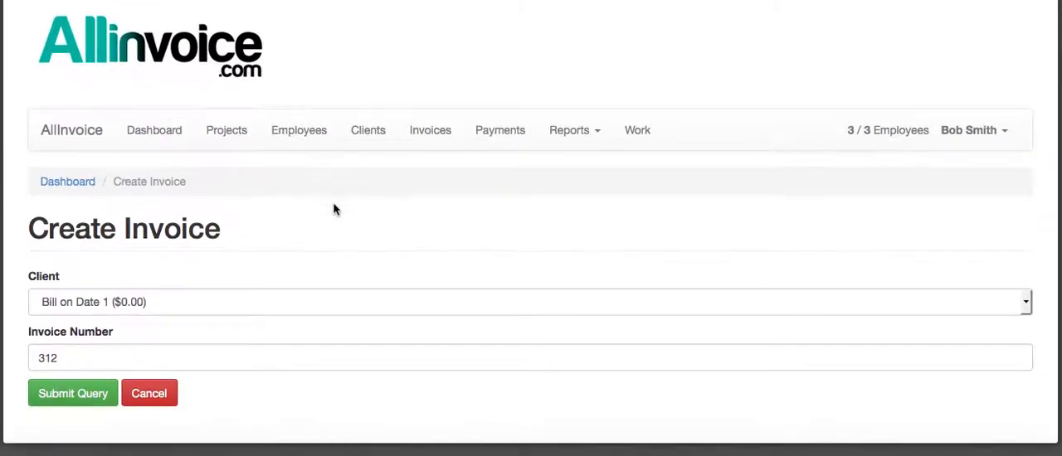
{"action": "left_click", "coordinate": [141, 302]}
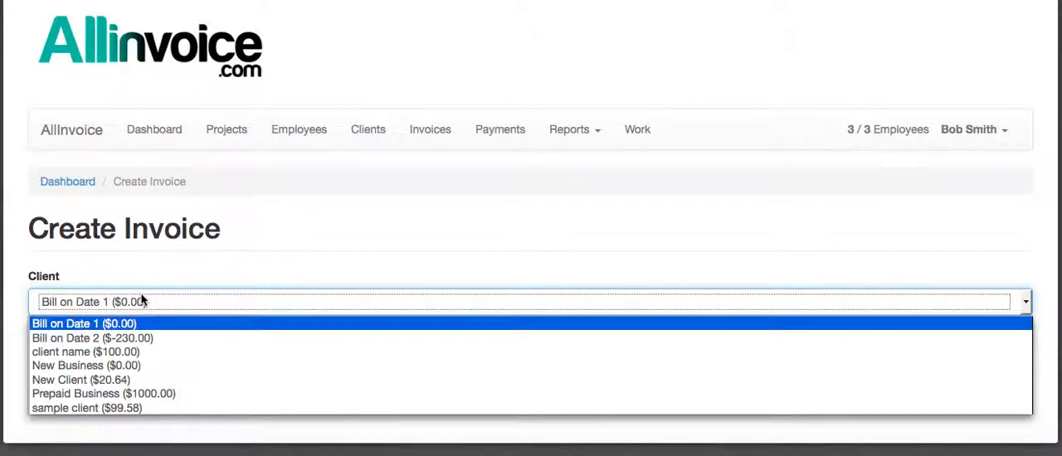
{"action": "left_click", "coordinate": [133, 338]}
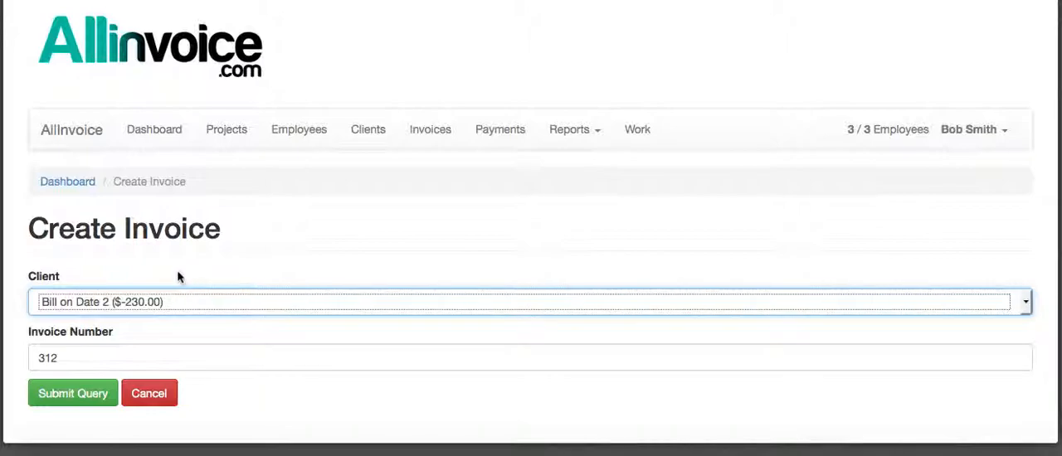
{"action": "left_click", "coordinate": [79, 403]}
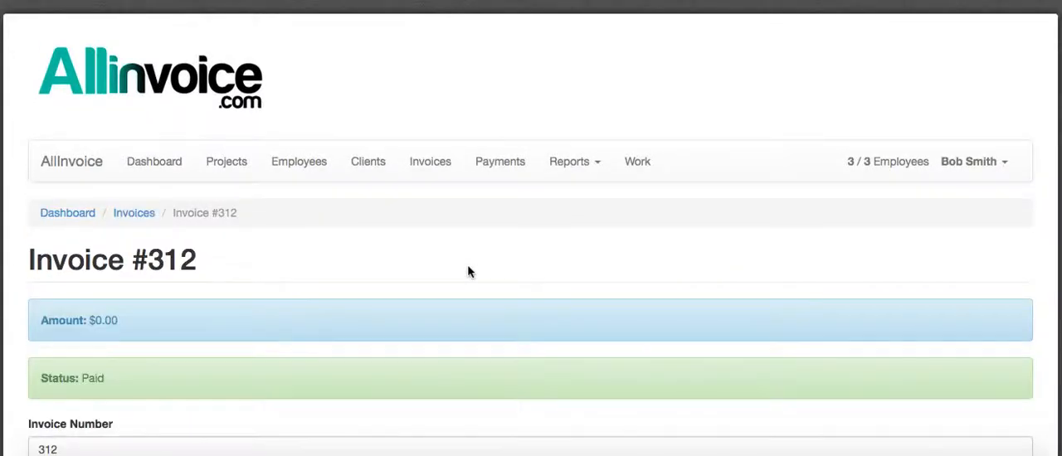
Add a "service" item with rate 10 and quantity 23 to the invoice, save it and return to the invoice list
{"action": "scroll", "coordinate": [467, 270], "scroll_direction": "down", "scroll_amount": 3}
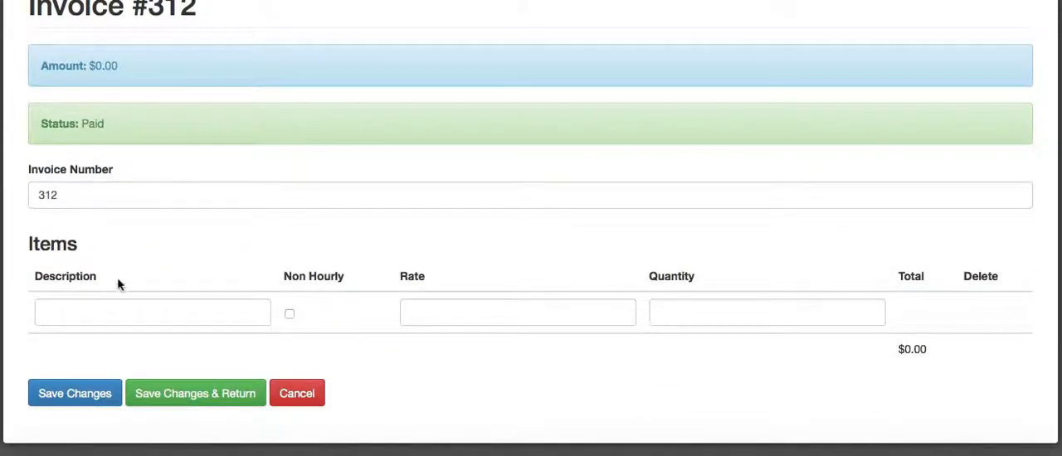
{"action": "left_click", "coordinate": [447, 316]}
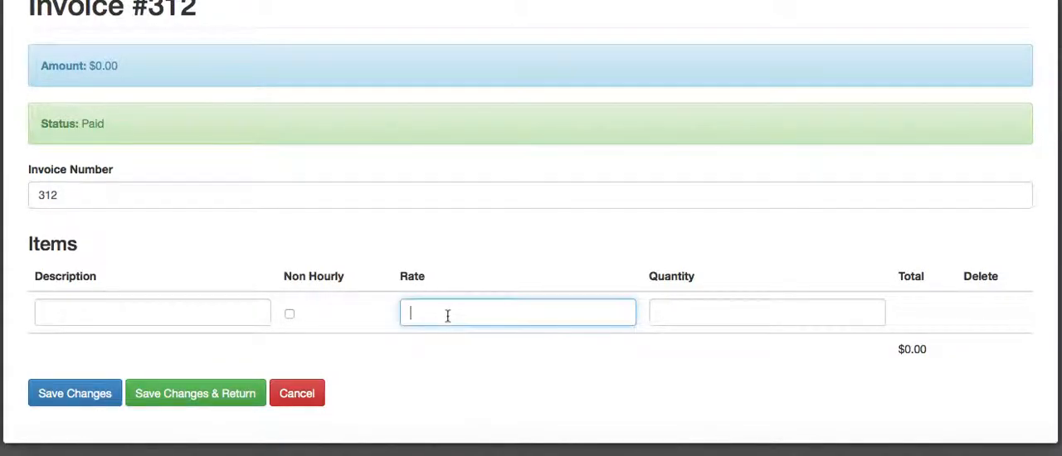
{"action": "type", "text": "10"}
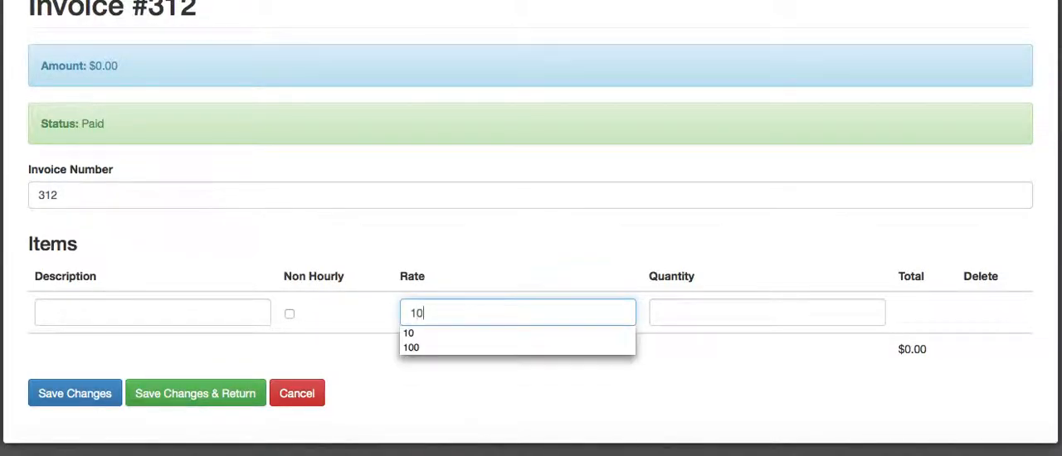
{"action": "left_click", "coordinate": [682, 316]}
{"action": "type", "text": "23"}
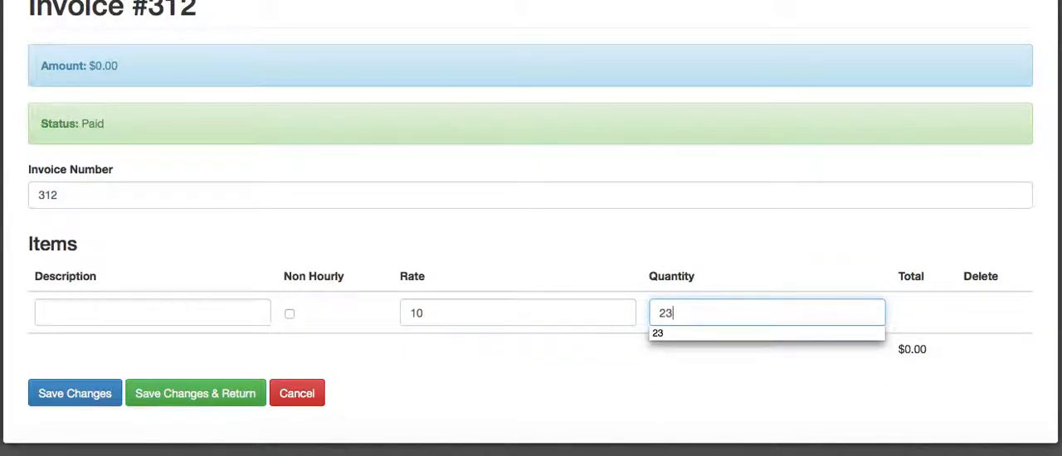
{"action": "left_click", "coordinate": [151, 315]}
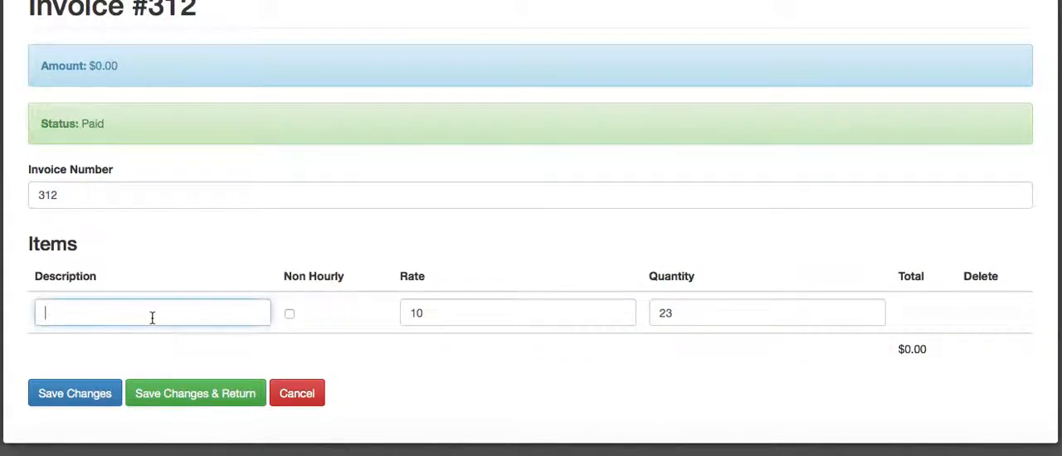
{"action": "type", "text": "service"}
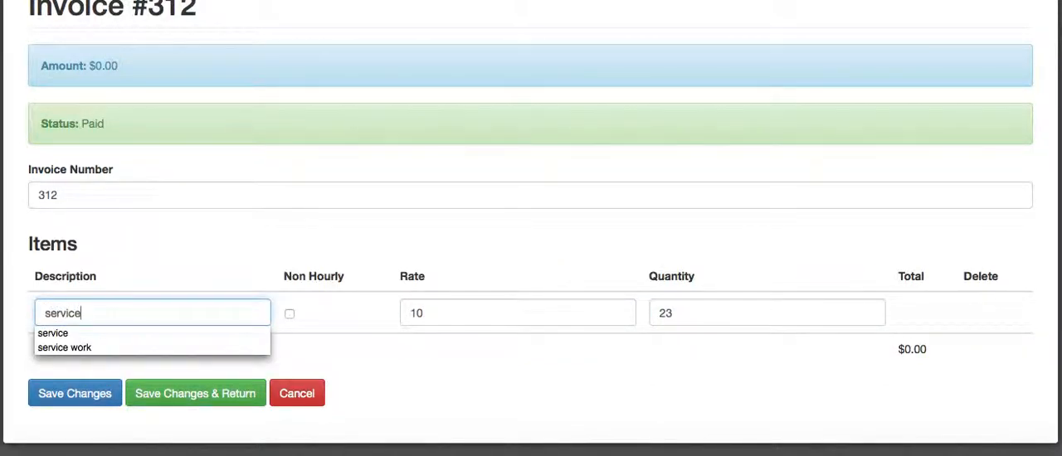
{"action": "left_click", "coordinate": [189, 289]}
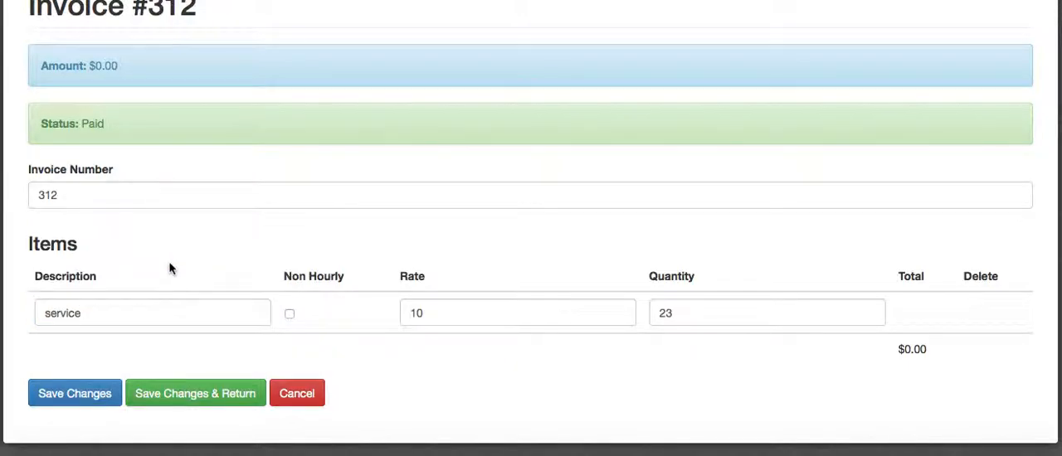
{"action": "left_click", "coordinate": [73, 399]}
{"action": "scroll", "coordinate": [549, 228], "scroll_direction": "down", "scroll_amount": 4}
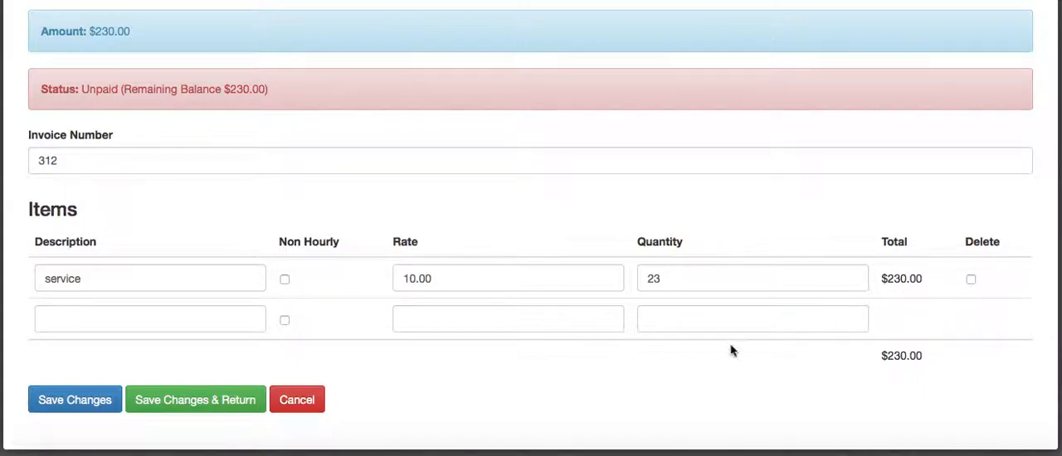
{"action": "left_click", "coordinate": [190, 405]}
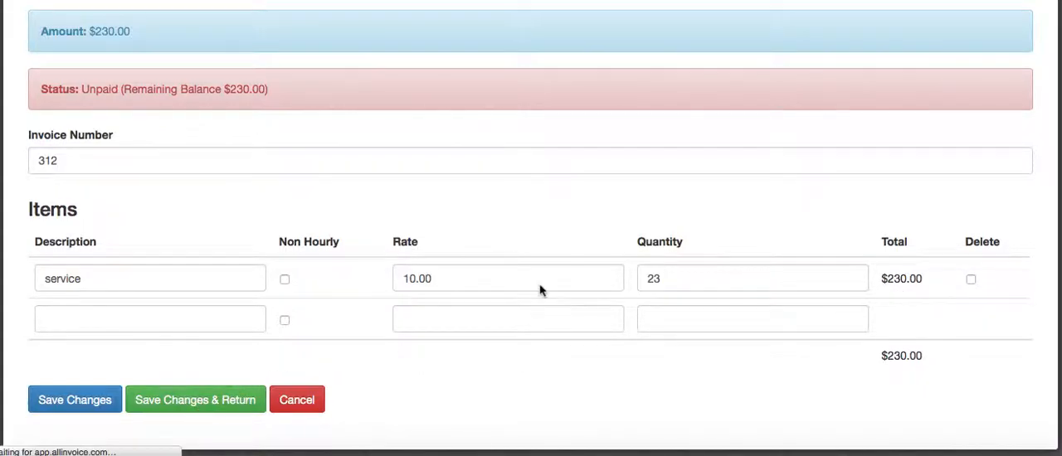
View the invoice document for Bill on Date 2, check its items and payments, and return to the invoice list
{"action": "scroll", "coordinate": [531, 290], "scroll_direction": "down", "scroll_amount": 5}
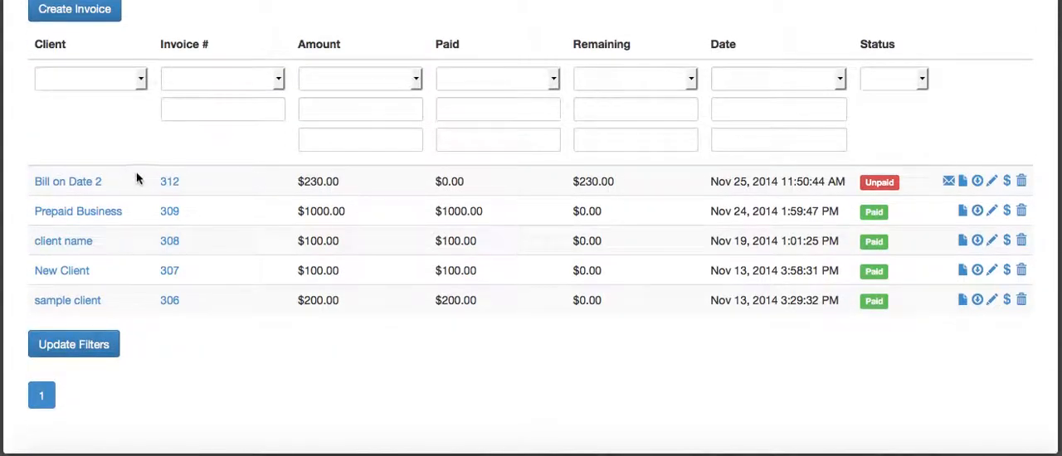
{"action": "left_click", "coordinate": [963, 182]}
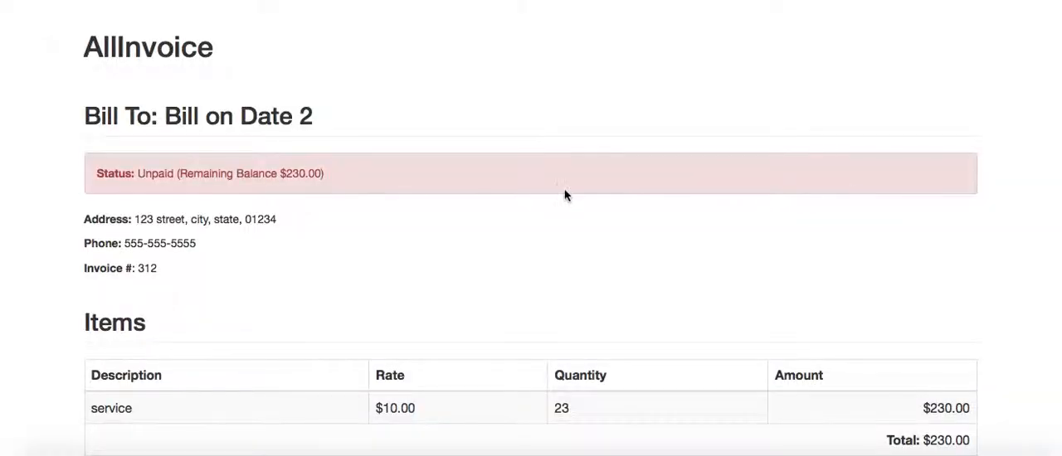
{"action": "scroll", "coordinate": [797, 290], "scroll_direction": "down", "scroll_amount": 3}
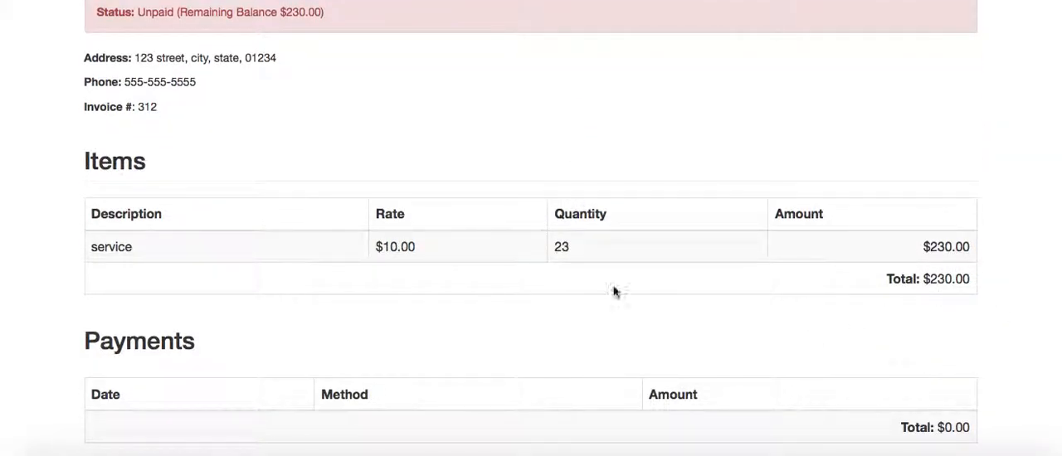
{"action": "left_click", "coordinate": [203, 1]}
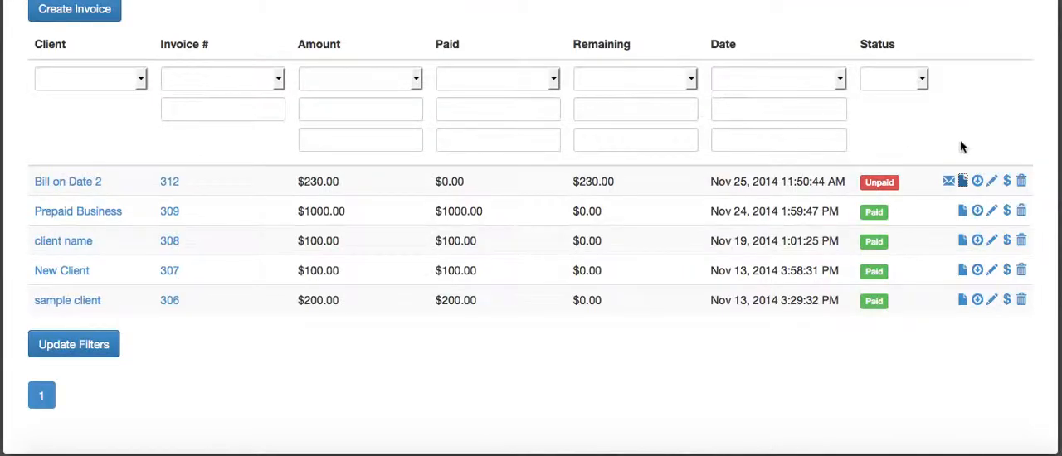
Record a credit card payment of 230 against the Bill on Date 2 invoice
{"action": "left_click", "coordinate": [1006, 182]}
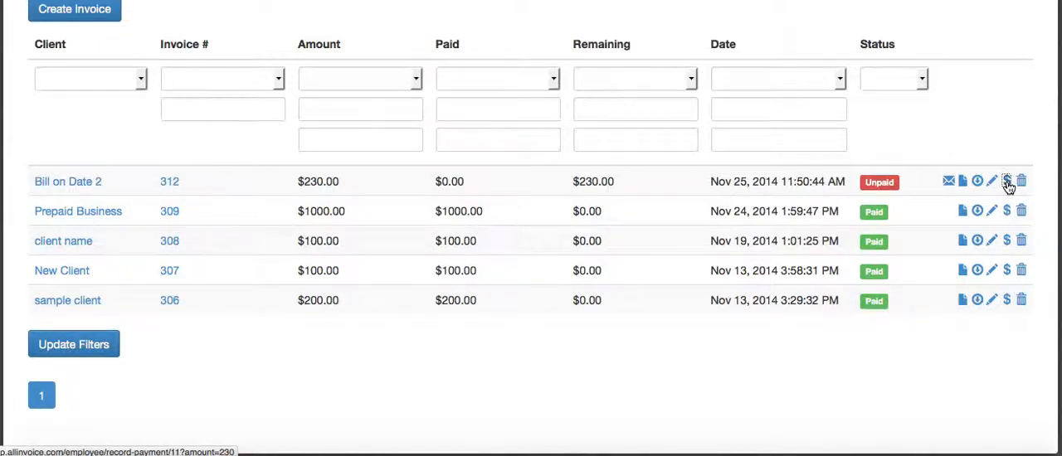
{"action": "scroll", "coordinate": [470, 193], "scroll_direction": "down", "scroll_amount": 2}
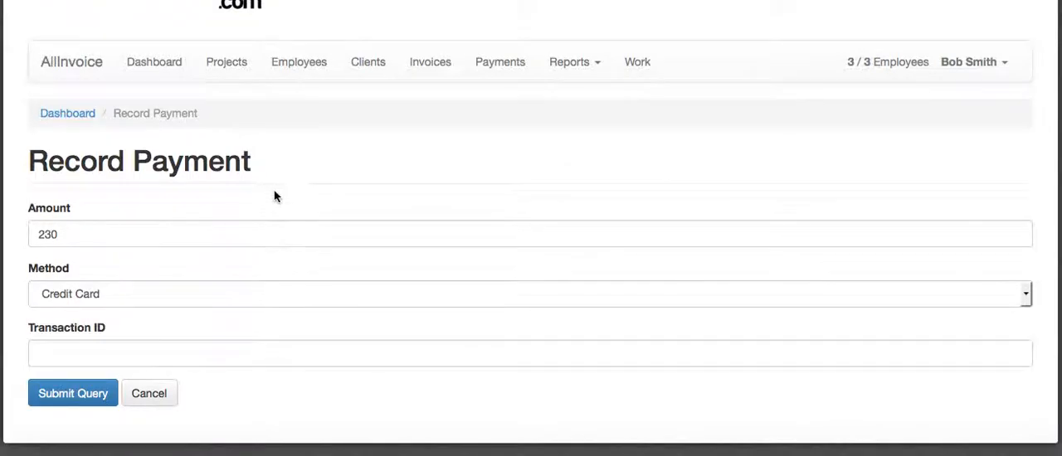
{"action": "left_click", "coordinate": [73, 399]}
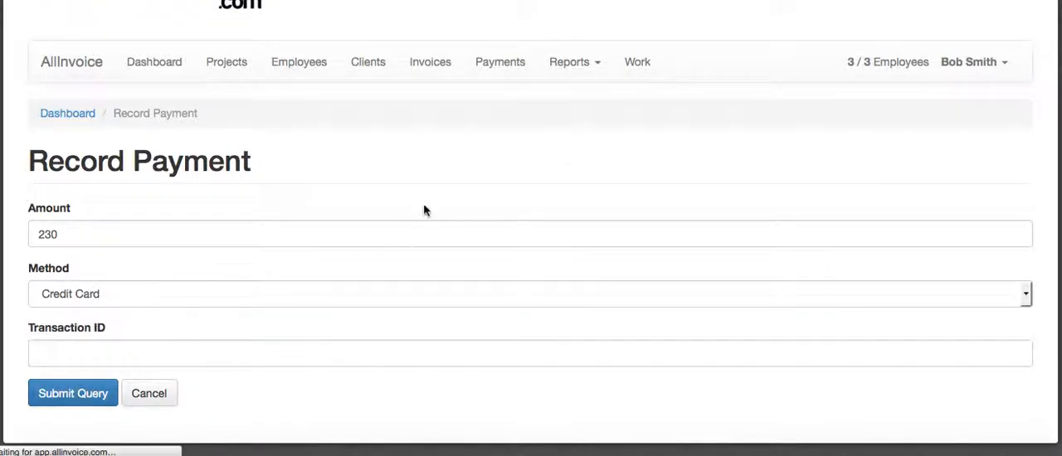
{"action": "scroll", "coordinate": [427, 174], "scroll_direction": "down", "scroll_amount": 5}
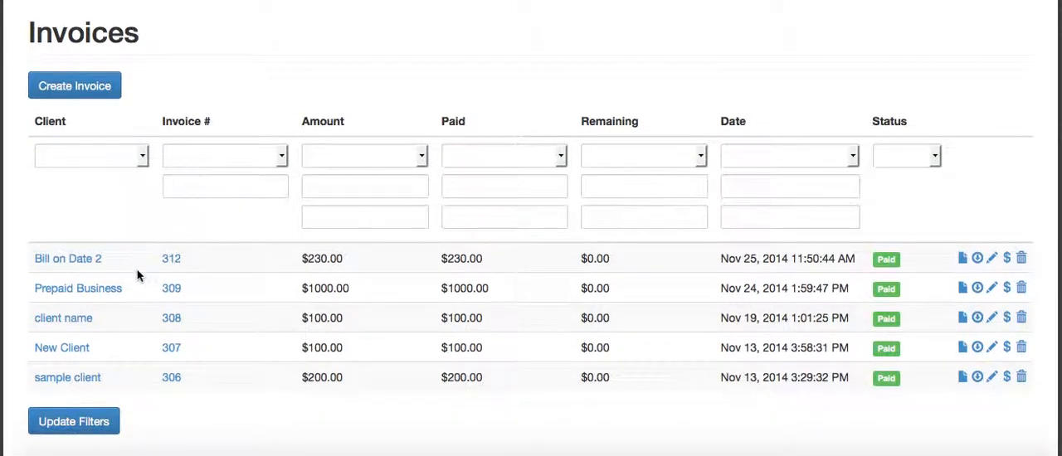
Go back to the client list and check the balance of Bill on Date 2
{"action": "scroll", "coordinate": [465, 249], "scroll_direction": "up", "scroll_amount": 3}
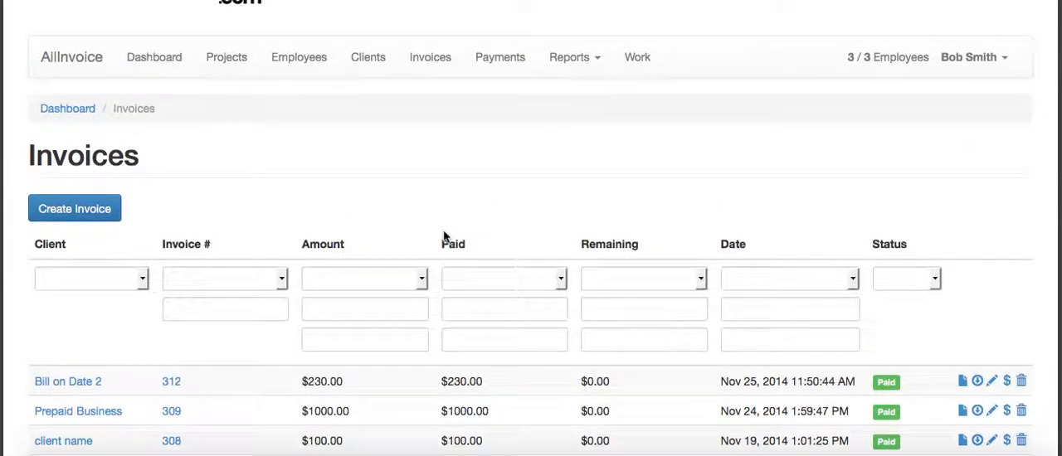
{"action": "left_click", "coordinate": [378, 60]}
{"action": "scroll", "coordinate": [463, 197], "scroll_direction": "down", "scroll_amount": 4}
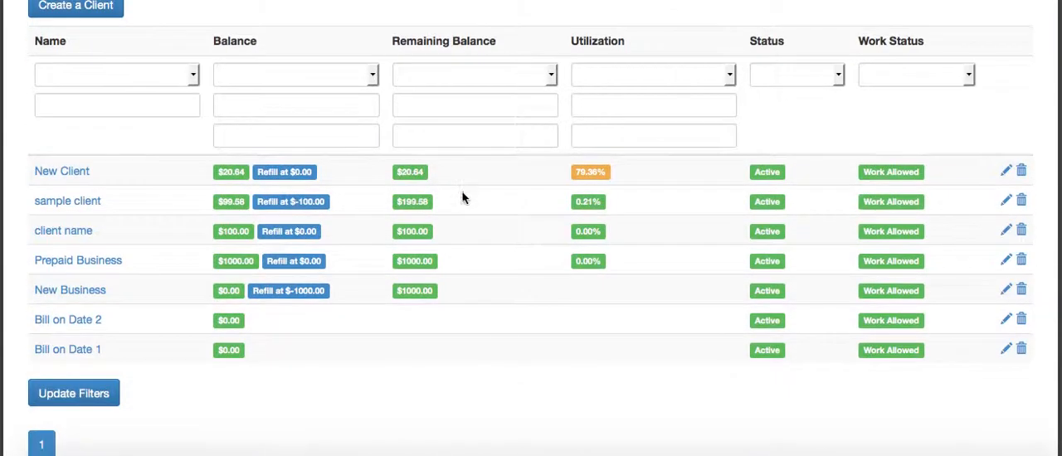